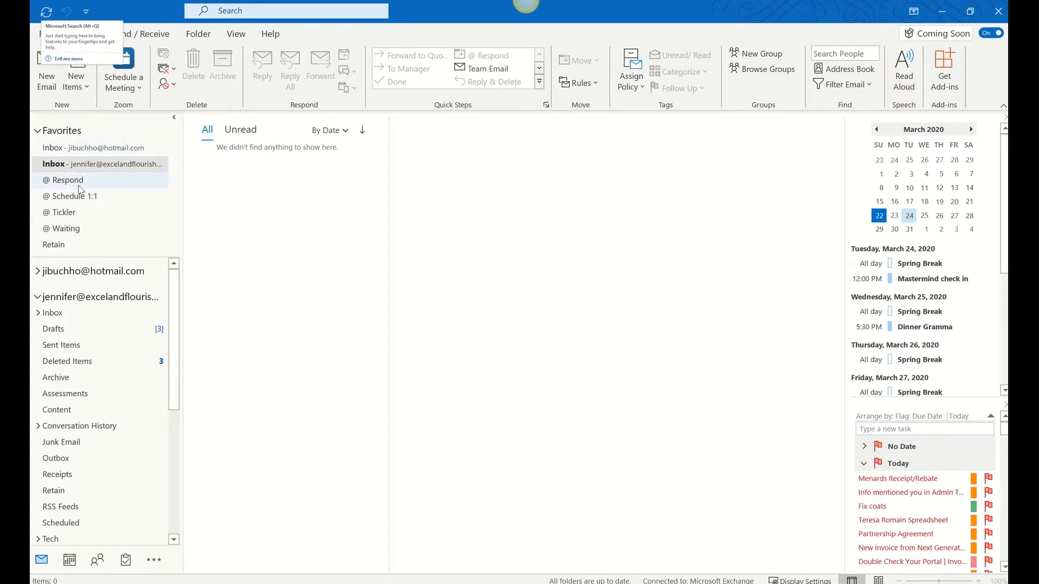
Open the @ Respond folder, expand the BizExpo conversation and select the original message with the prospectus attachment.
click(143, 184)
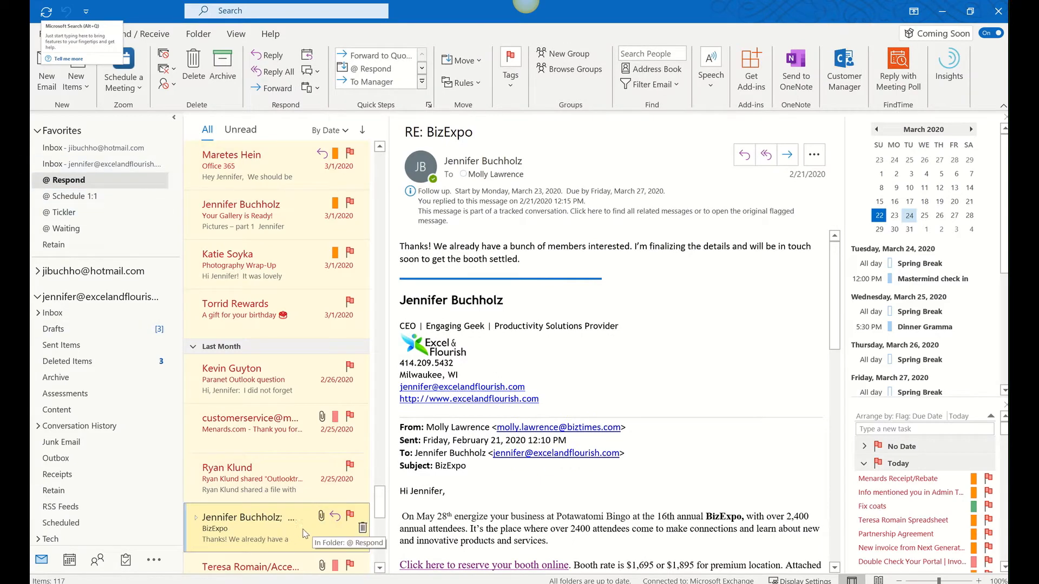
scroll(303, 528, down, 2)
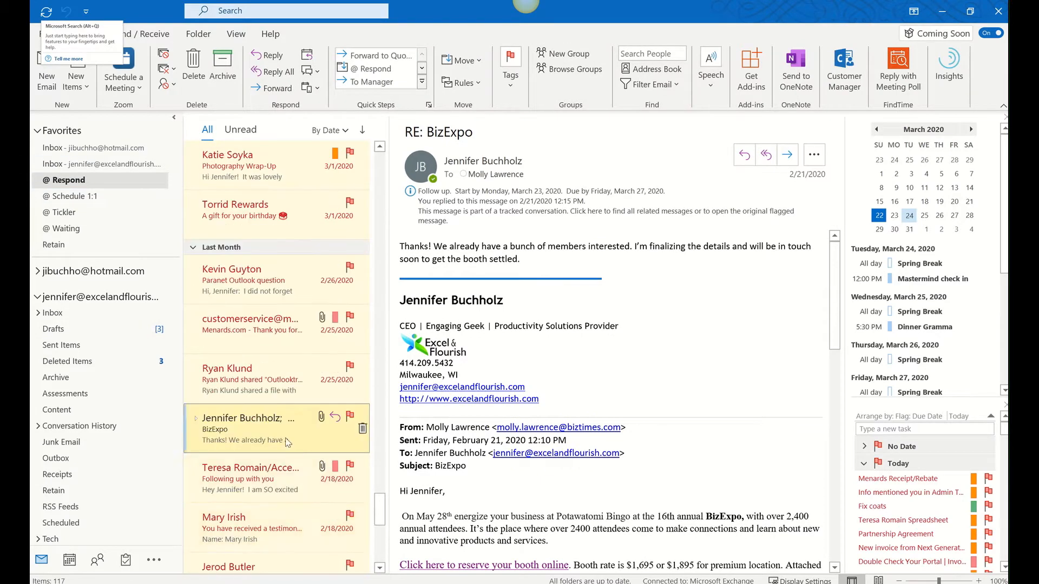
click(196, 419)
click(254, 479)
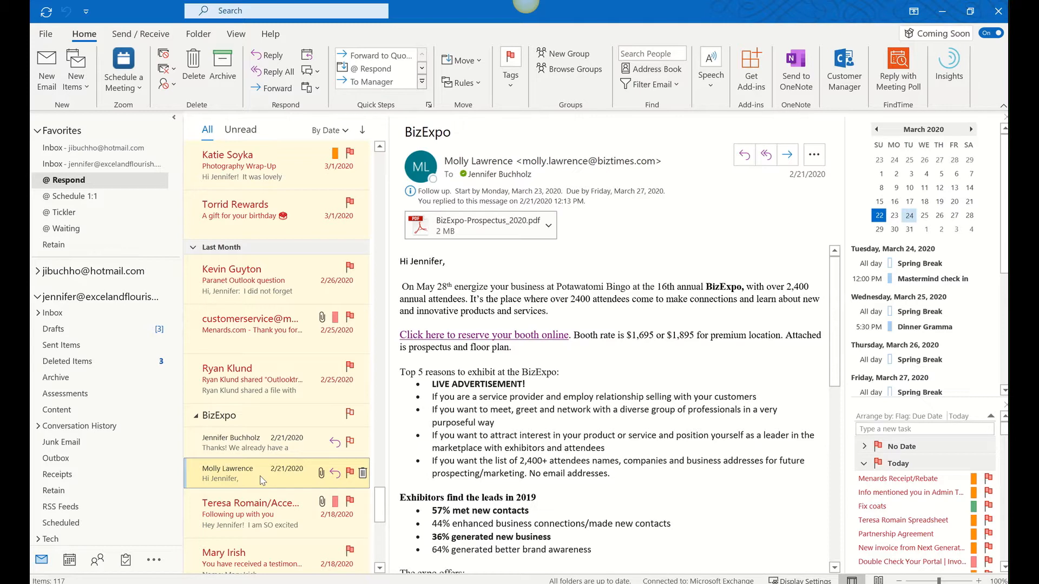
Start creating a new rule from the original BizExpo message rather than from the whole conversation.
right_click(260, 476)
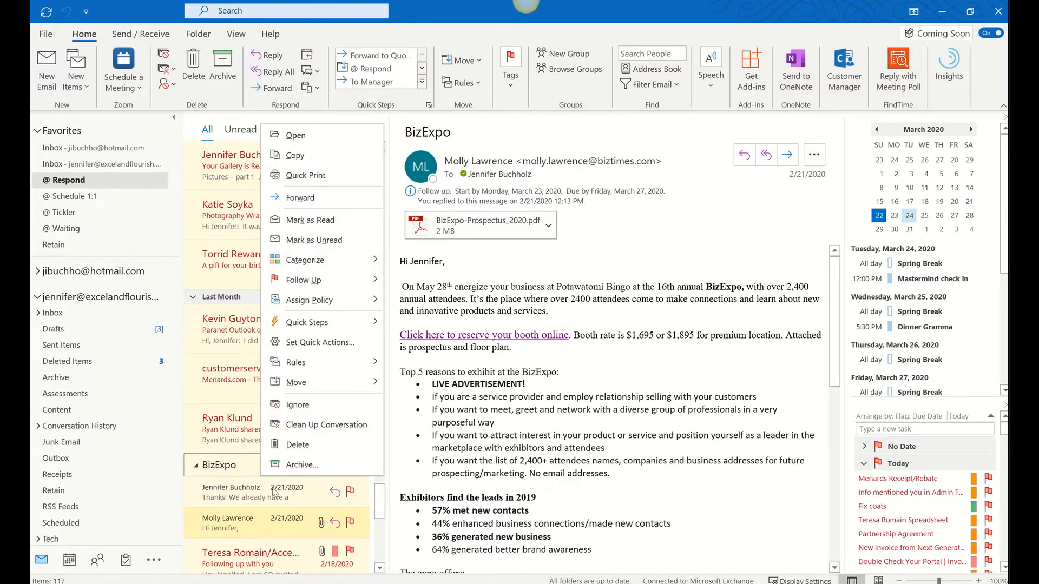
mouse_move(348, 359)
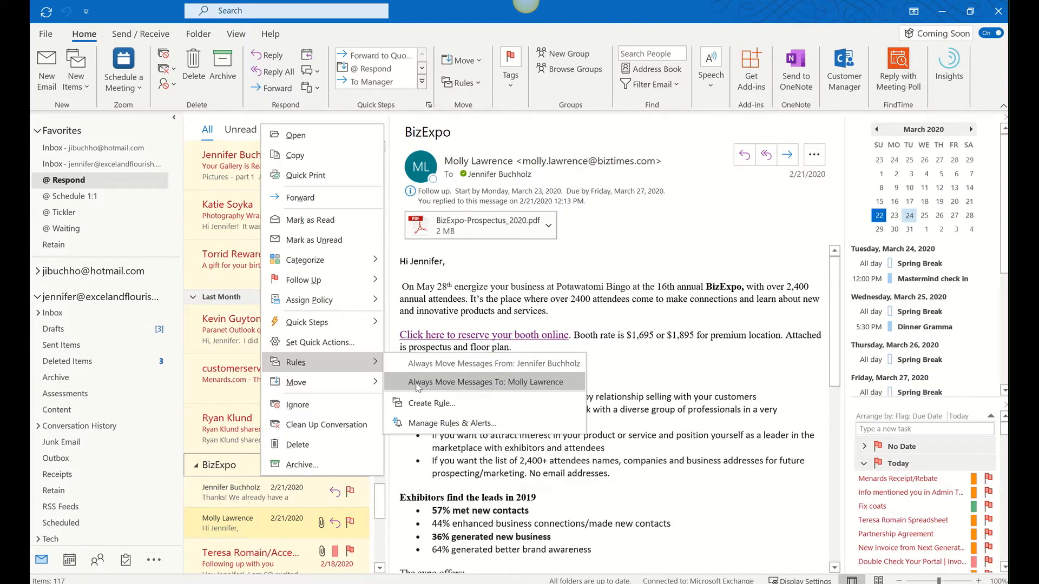
click(295, 524)
right_click(294, 525)
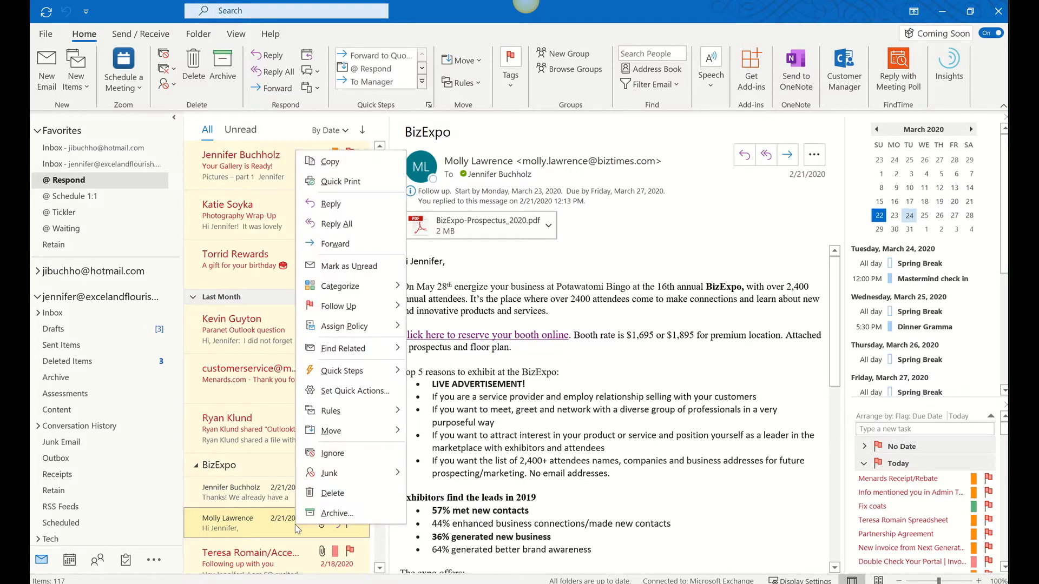
mouse_move(331, 411)
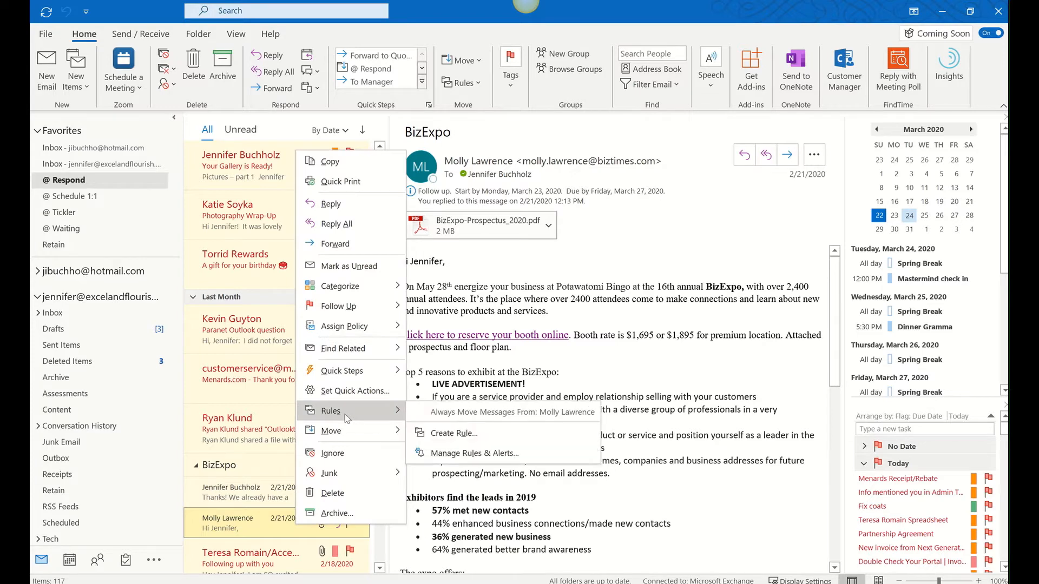
click(449, 433)
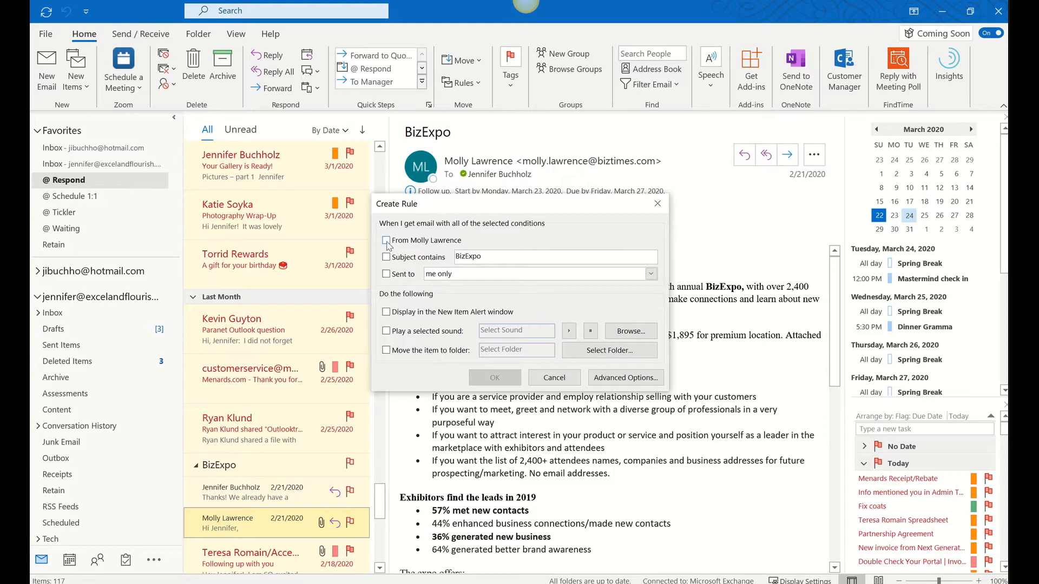
click(386, 313)
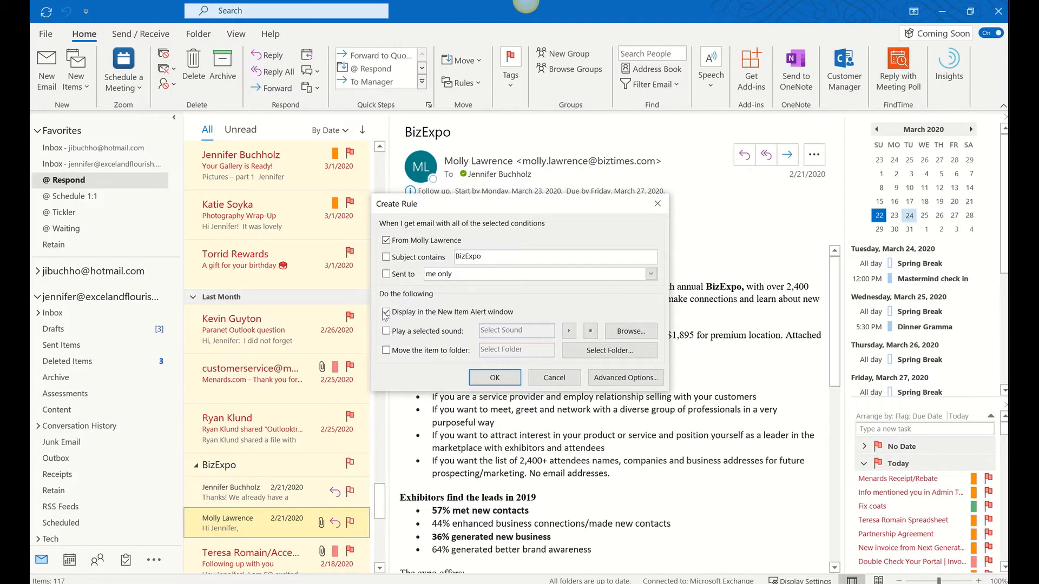
click(386, 312)
click(387, 241)
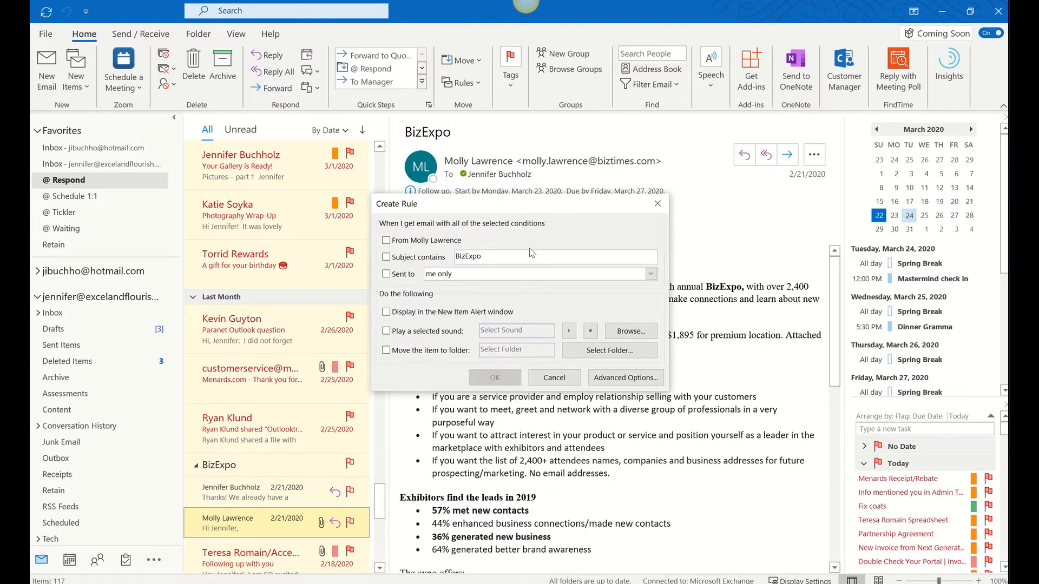
In the rule's advanced options, add a condition for the word "biztimes" in the recipient's address.
click(649, 382)
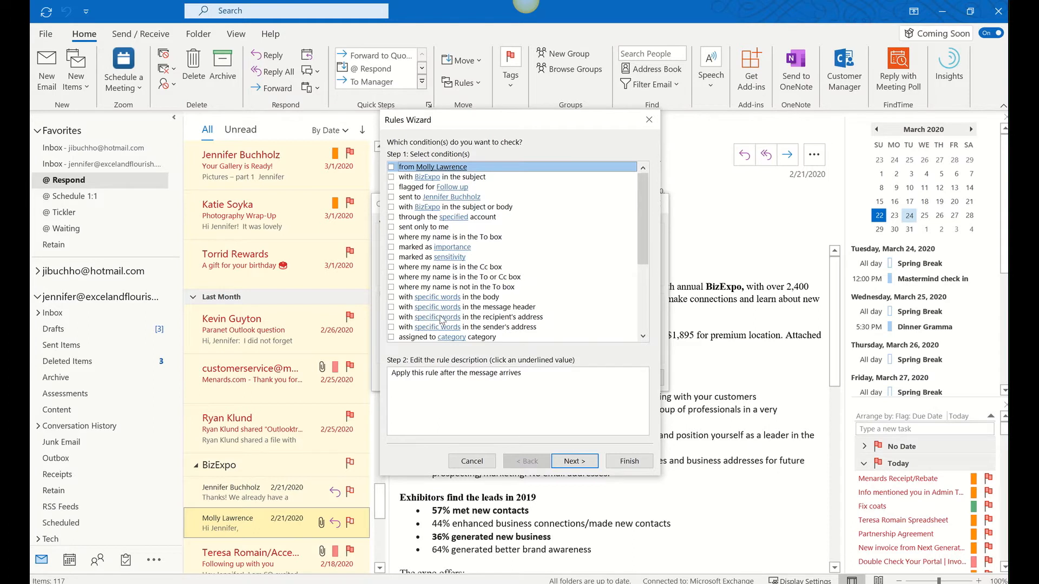
click(391, 317)
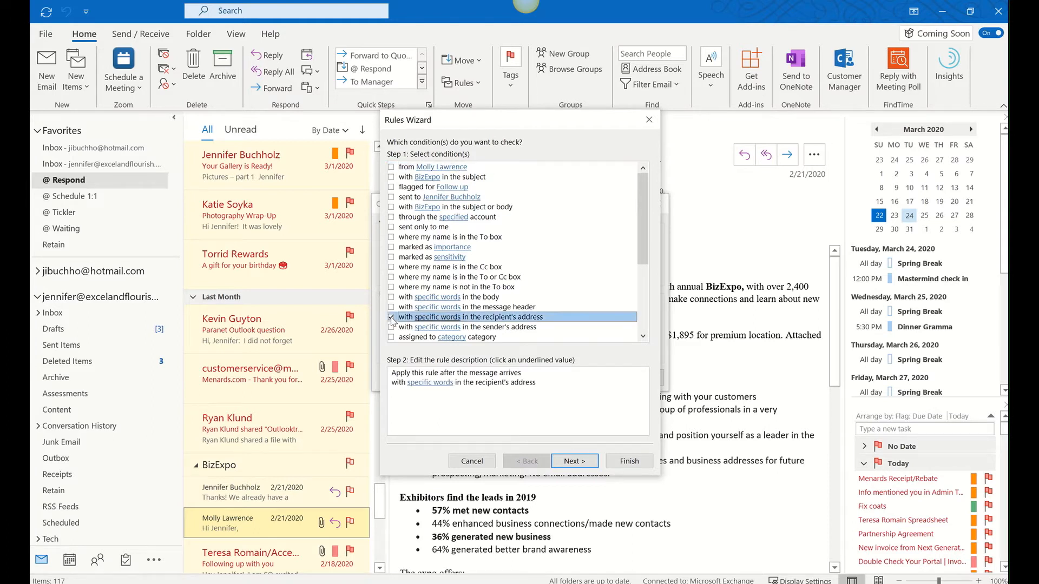
click(434, 383)
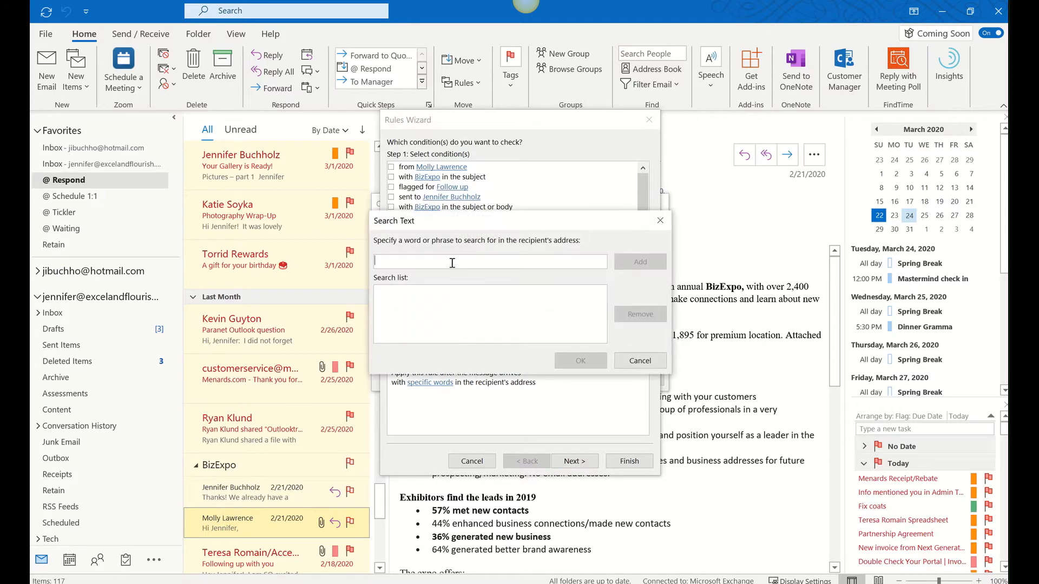
text(bi)
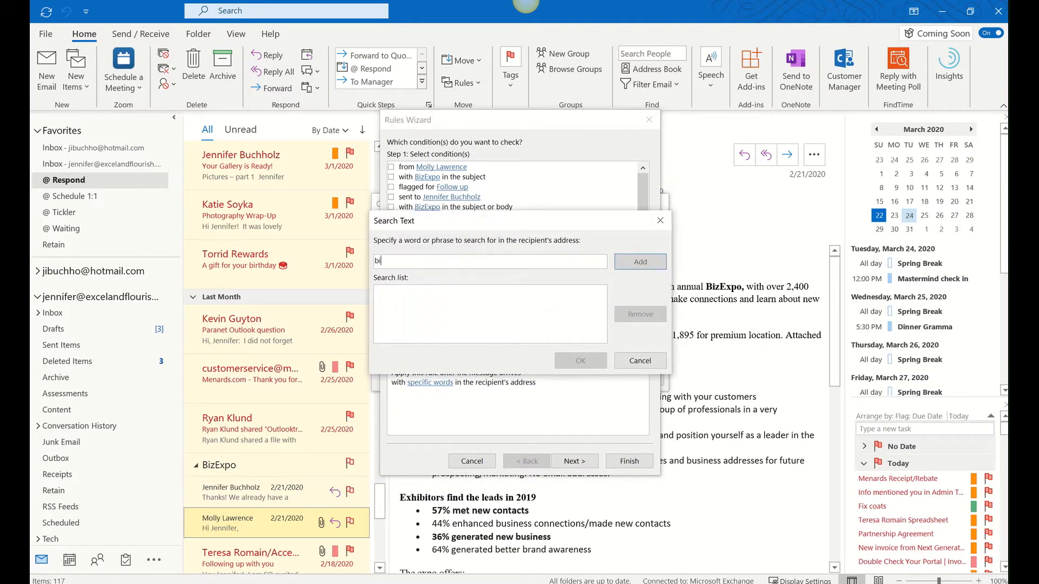
text(ztimes)
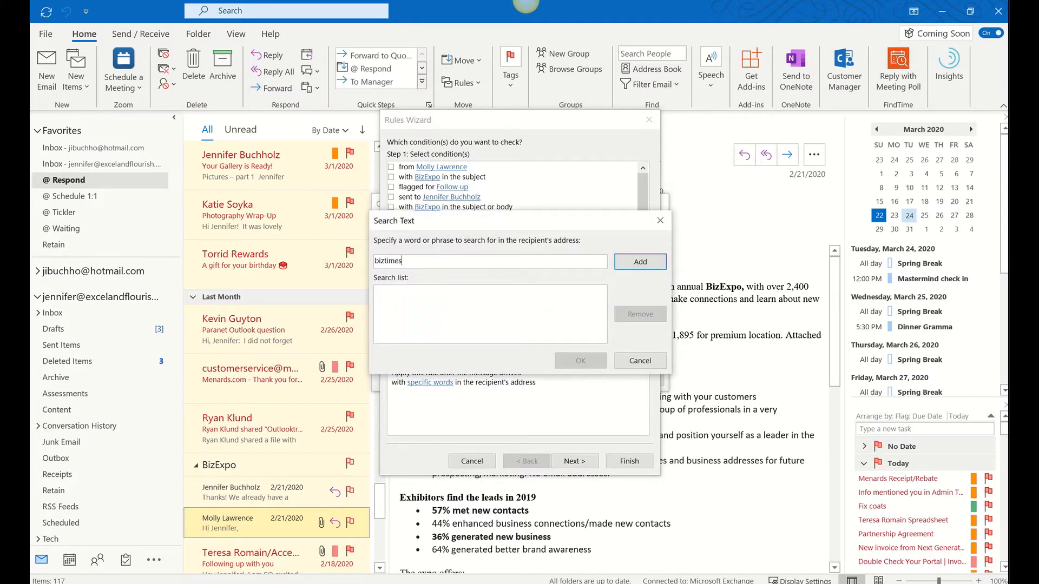
click(651, 268)
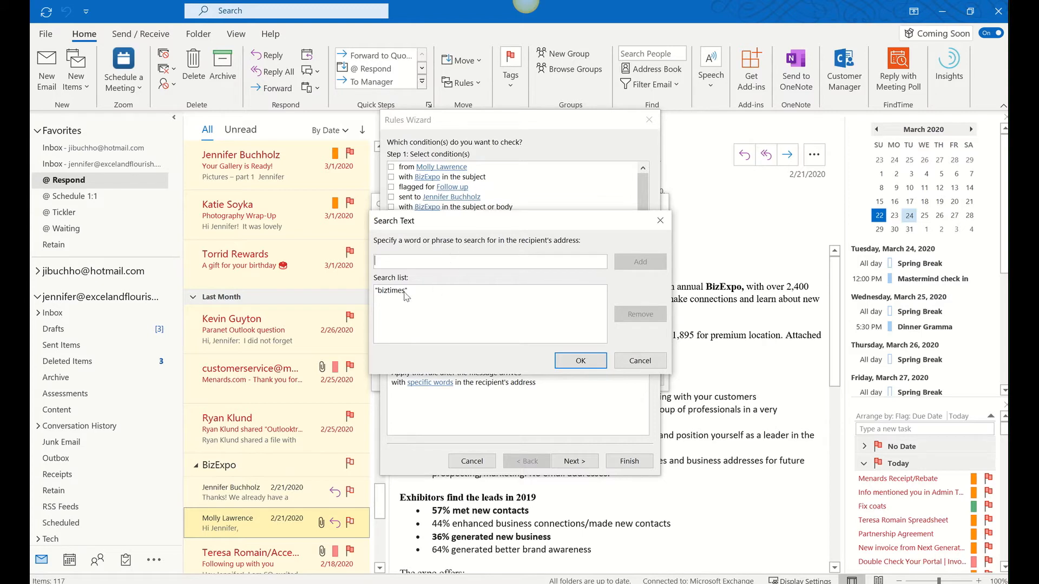
click(573, 361)
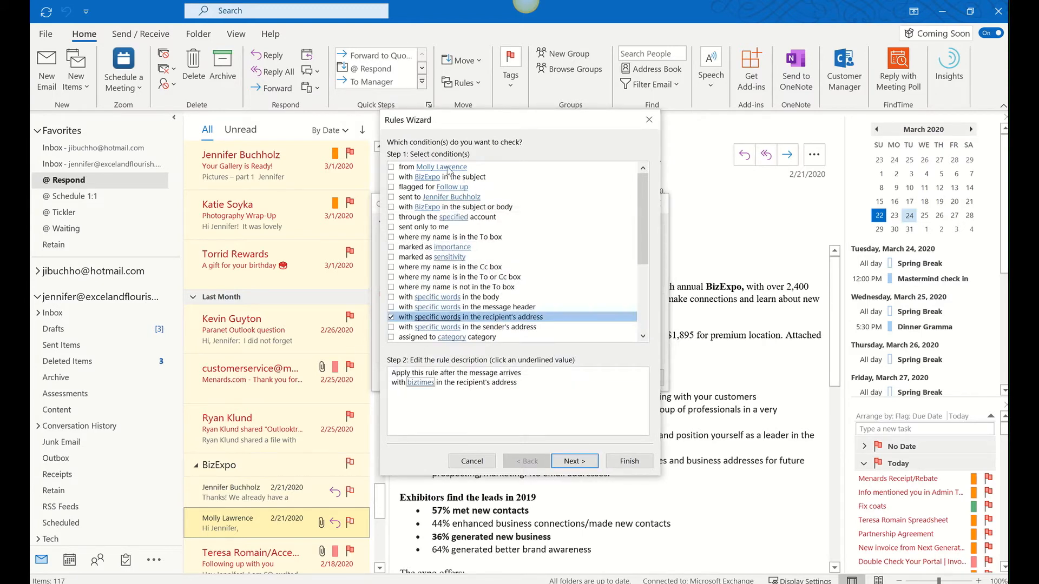
Make the rule move matching messages to the @ Respond folder and continue to the exceptions.
scroll(472, 320, down, 1)
scroll(473, 319, down, 4)
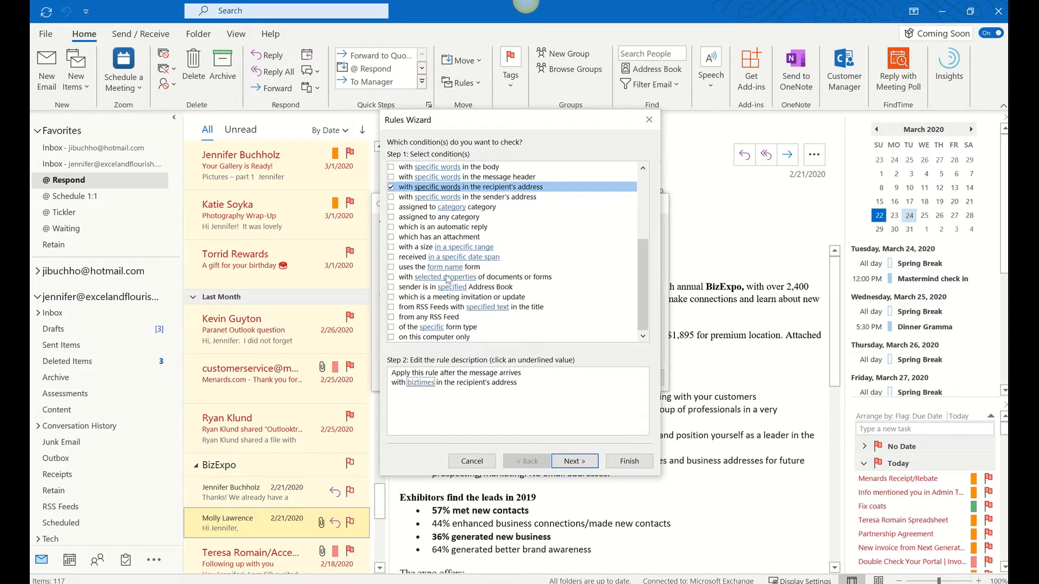
scroll(492, 330, up, 4)
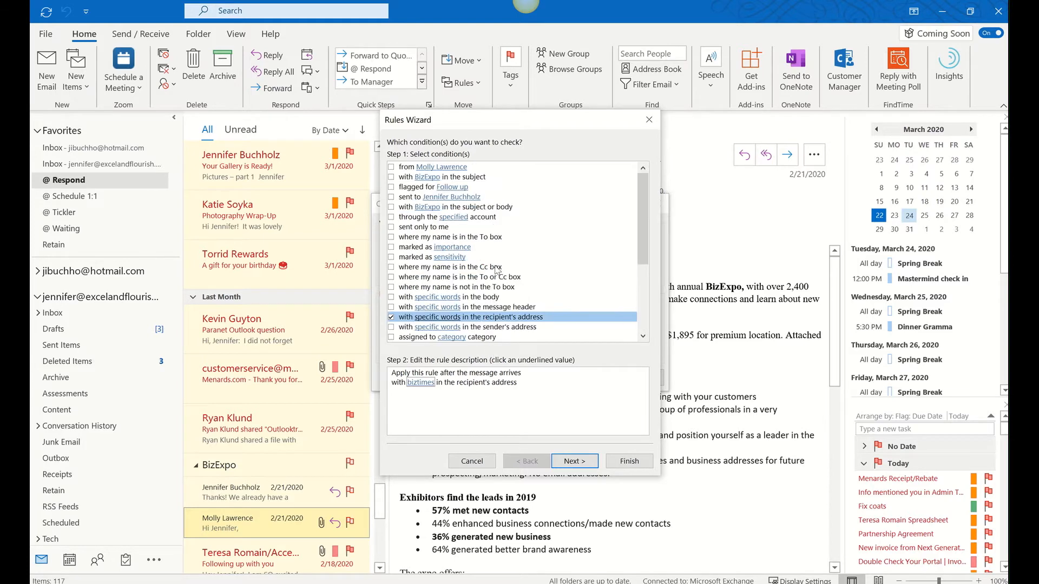
click(573, 461)
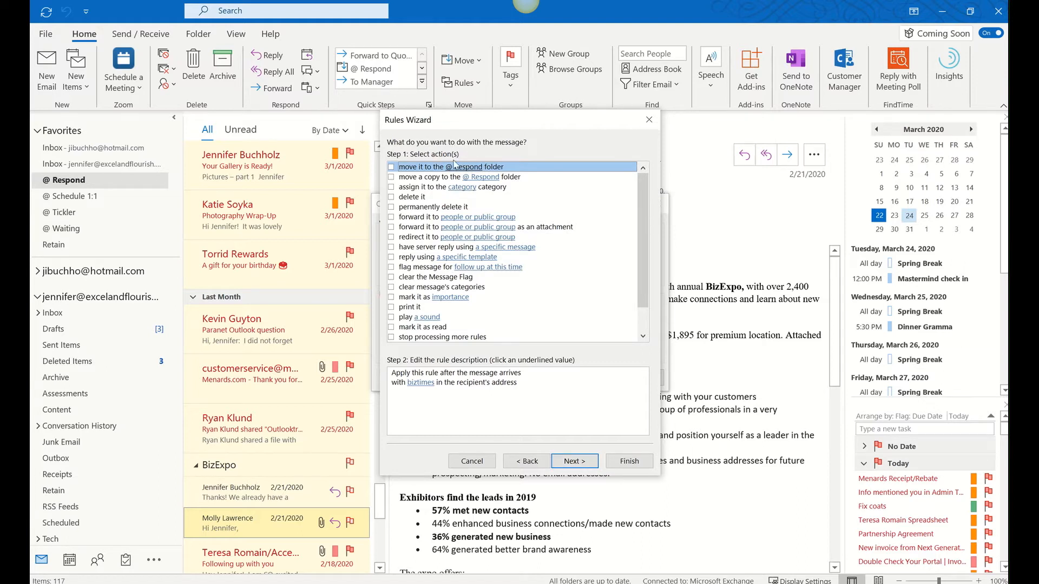
click(390, 168)
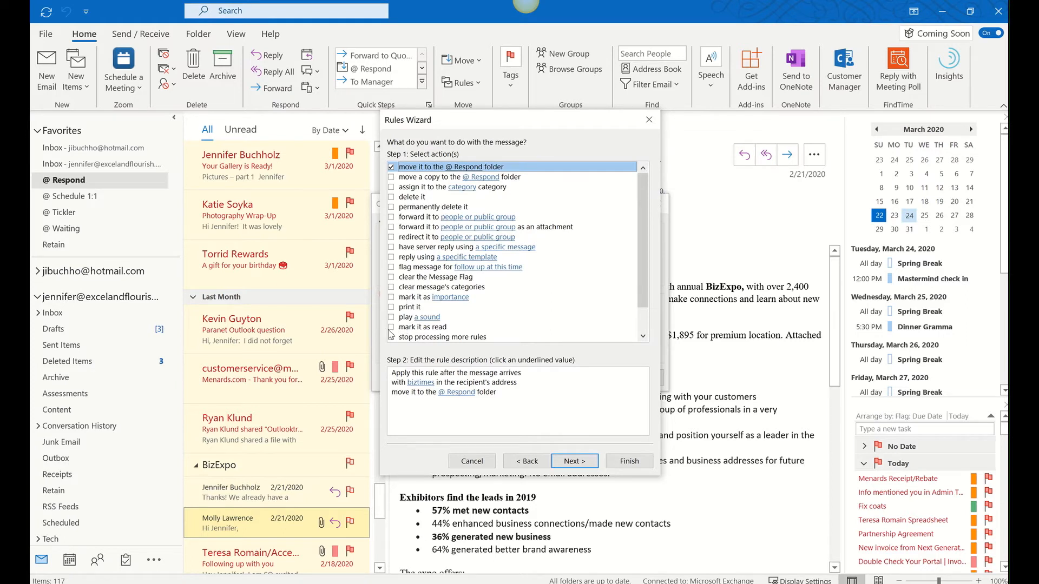
scroll(393, 332, down, 1)
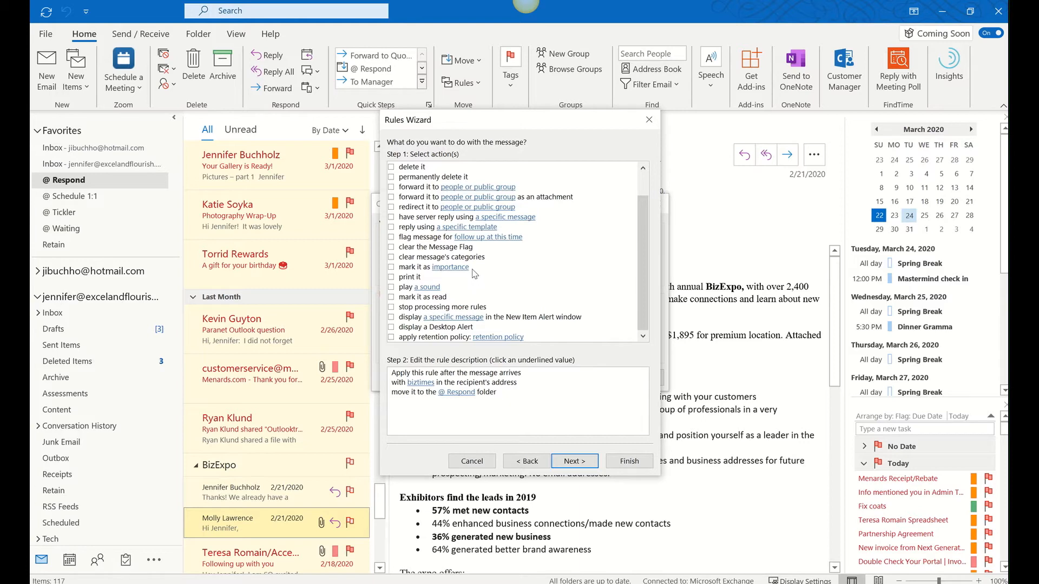
scroll(474, 274, up, 1)
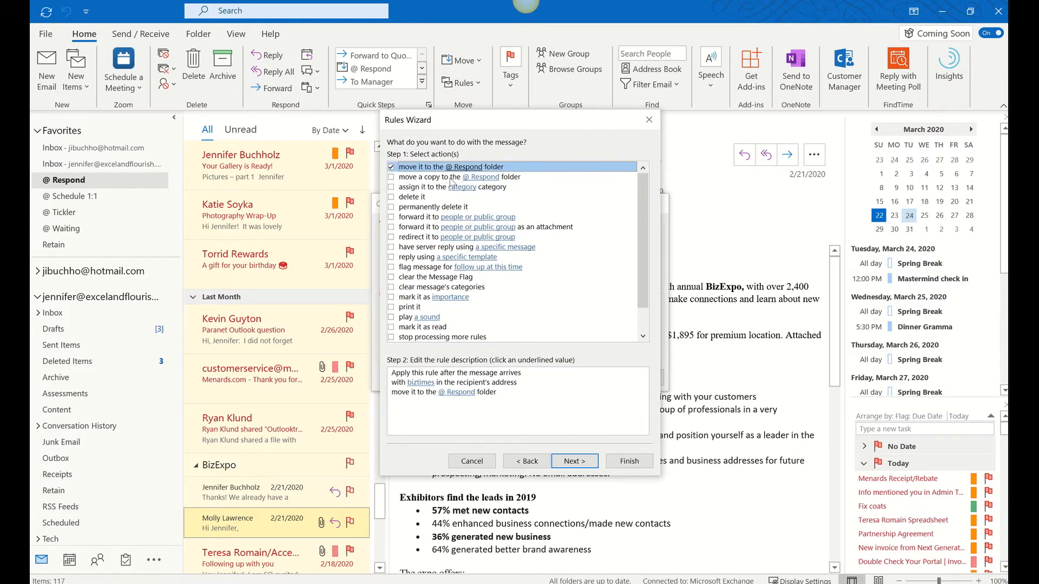
click(567, 465)
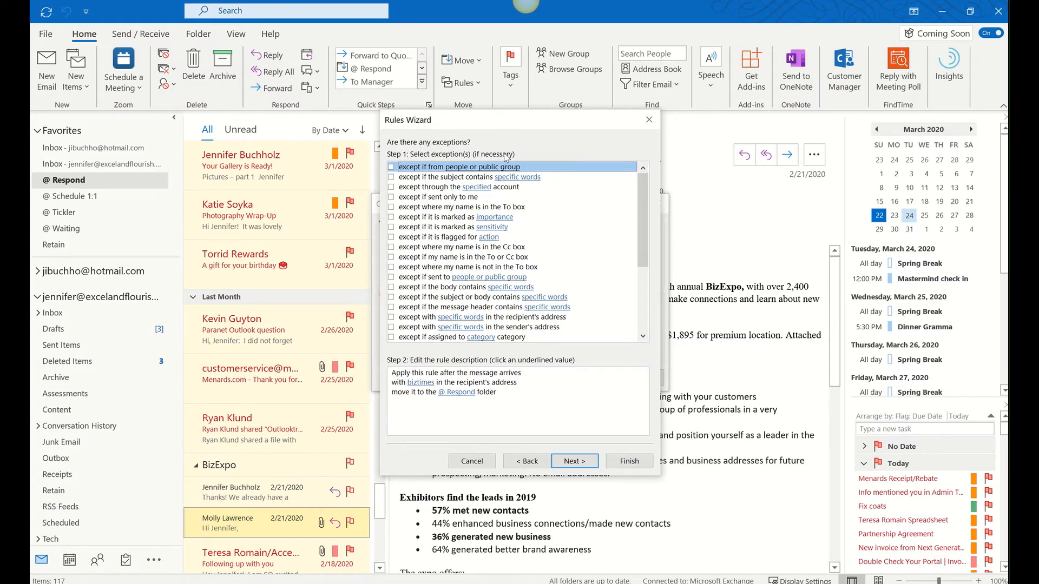
click(429, 373)
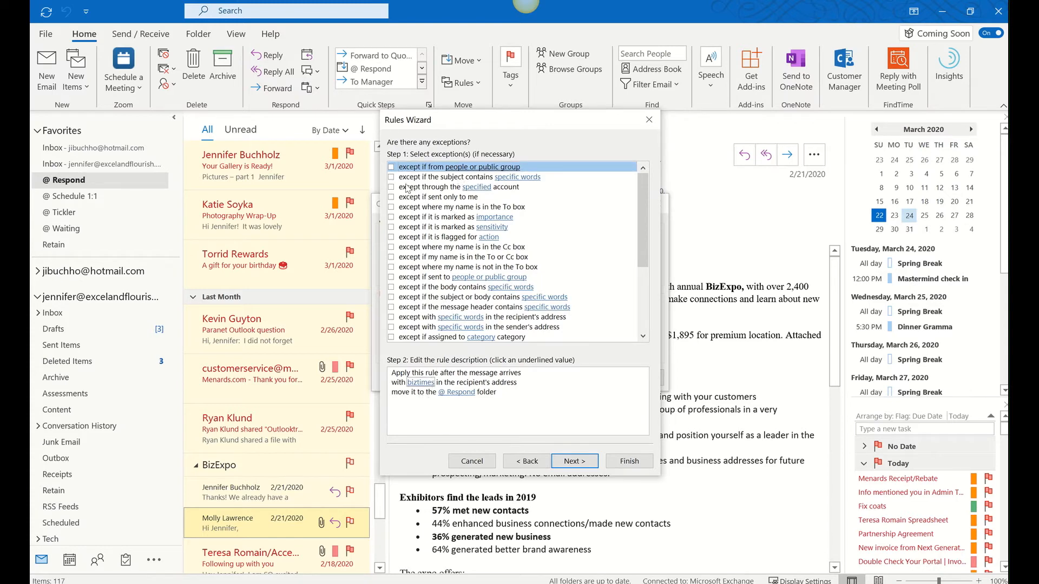
click(391, 198)
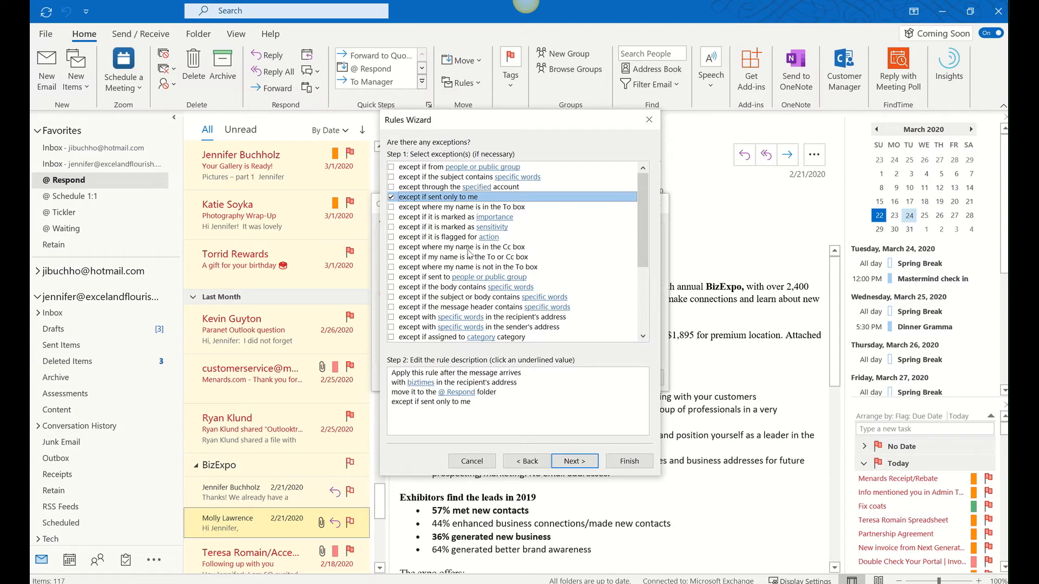
click(392, 197)
click(529, 461)
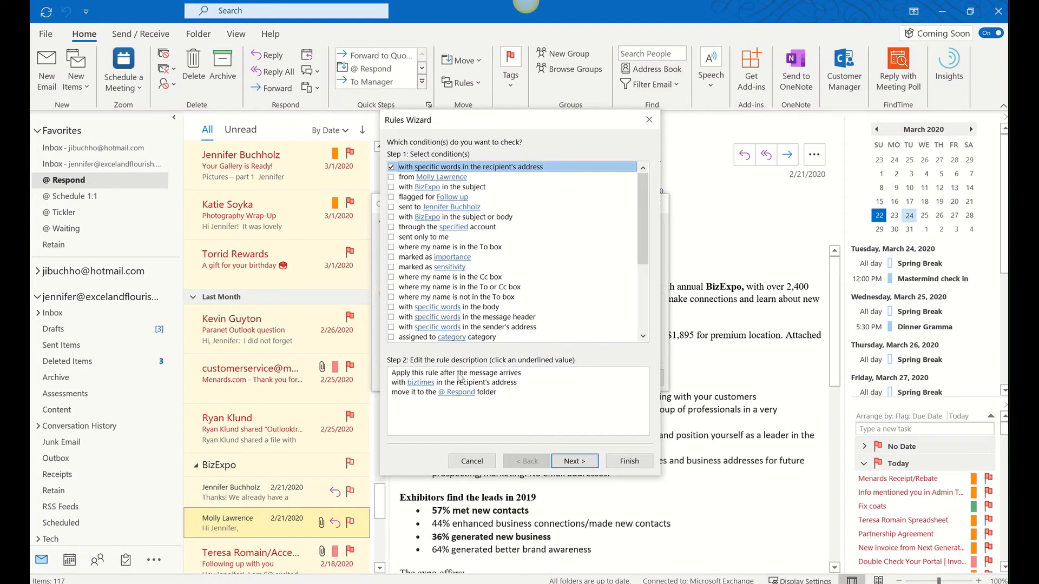
Finish the biztimes rule without any exceptions and acknowledge the notice.
click(572, 459)
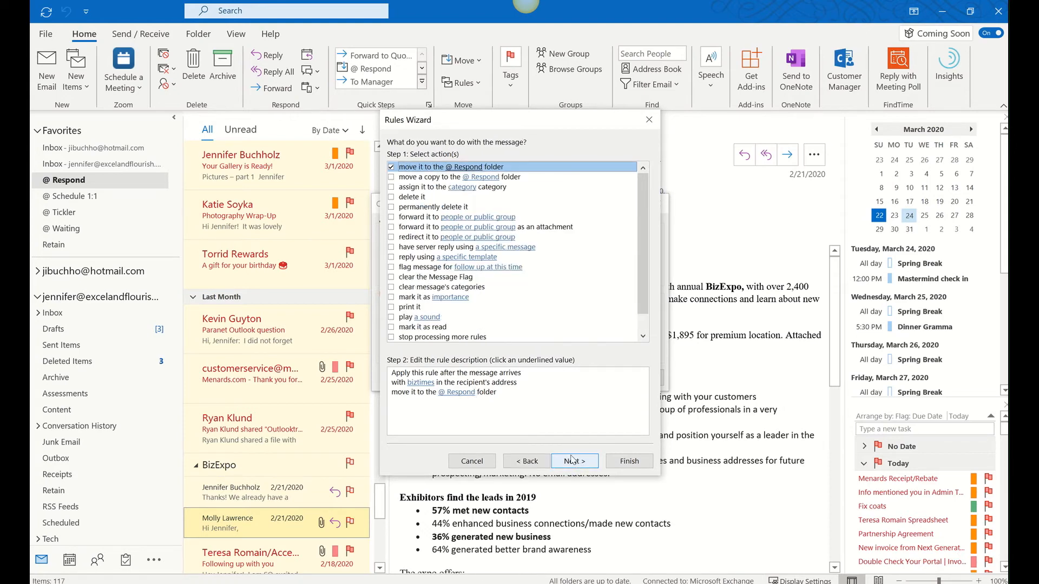
click(469, 403)
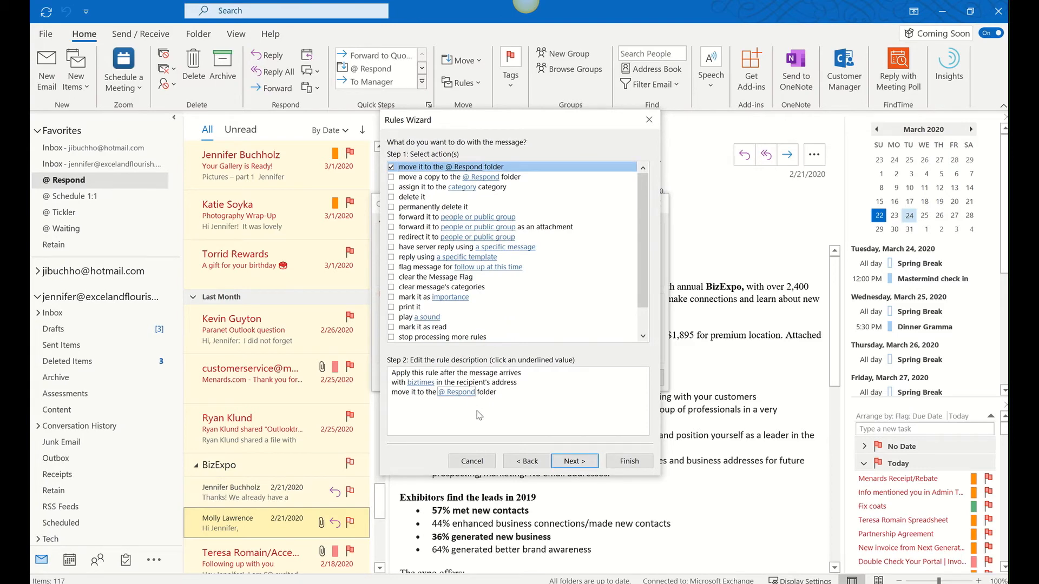
click(574, 460)
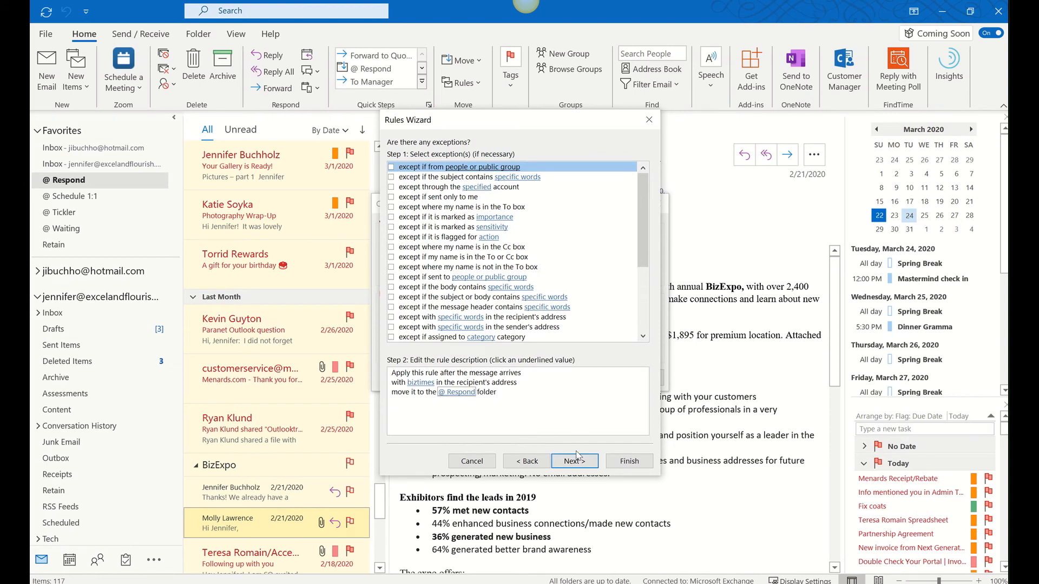
click(629, 461)
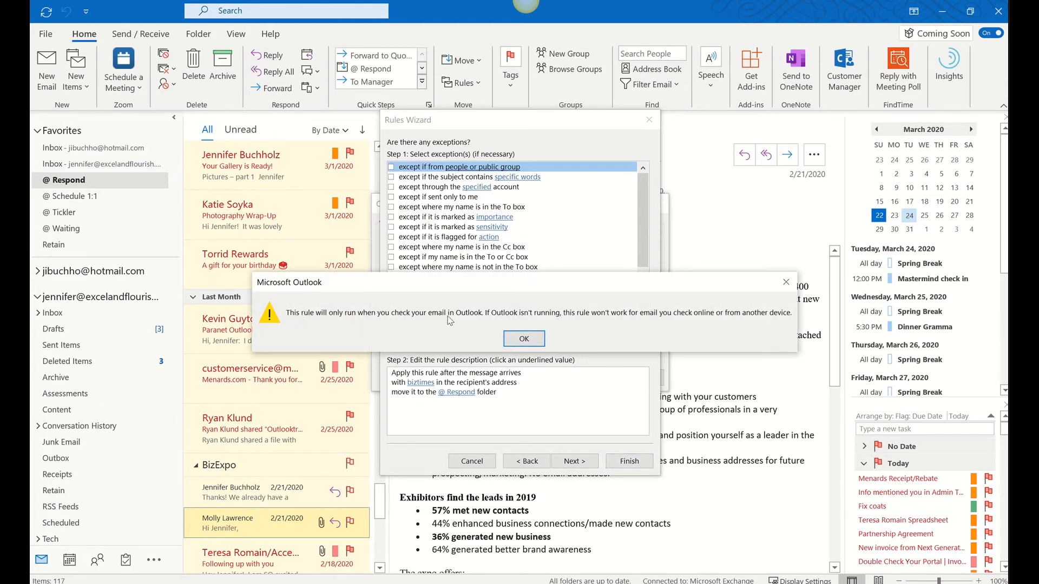
click(522, 345)
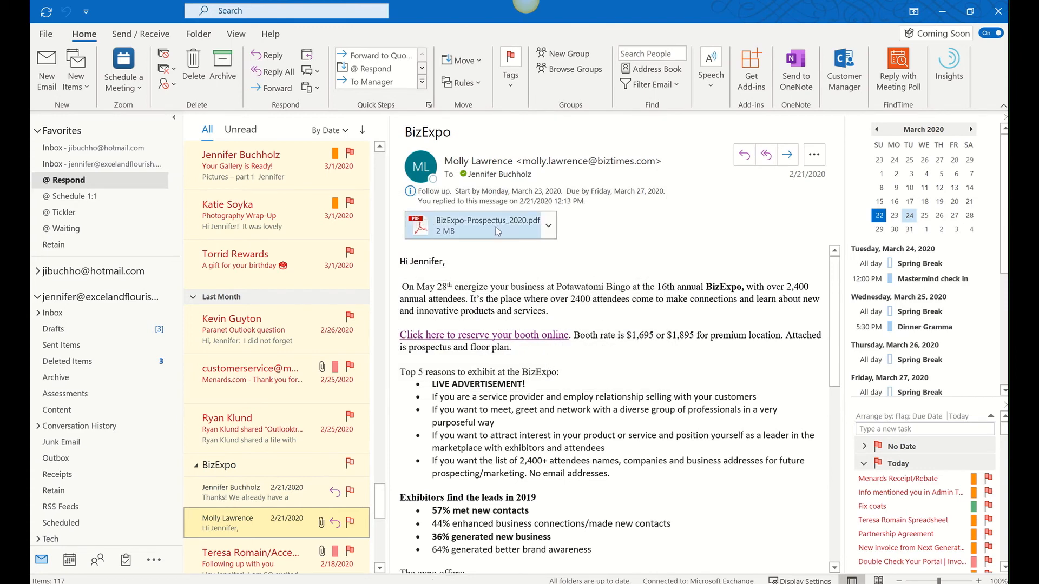
Open the rules and alerts manager to review the existing email rules, dismissing the notice.
click(478, 85)
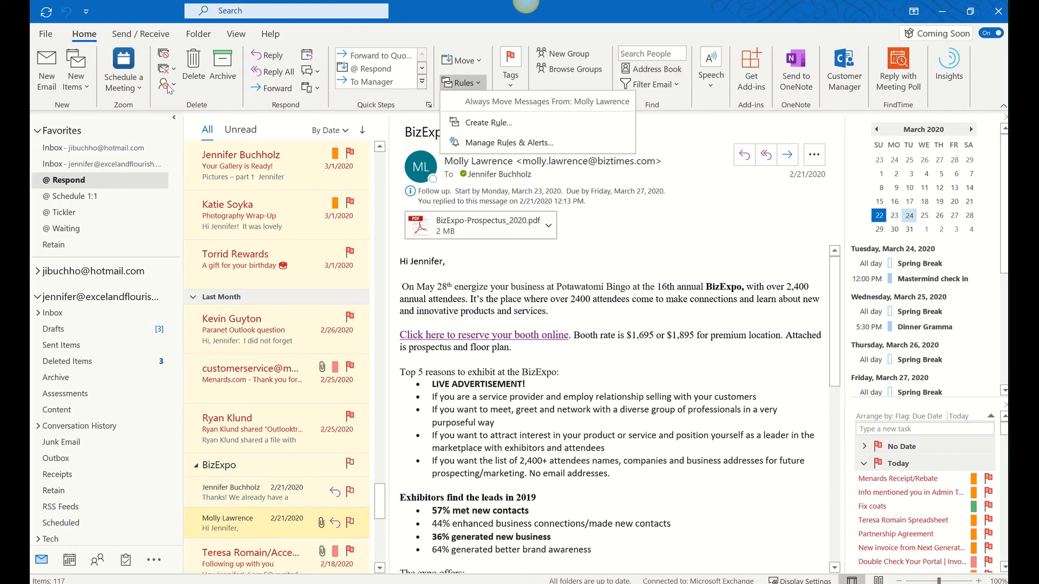
click(562, 145)
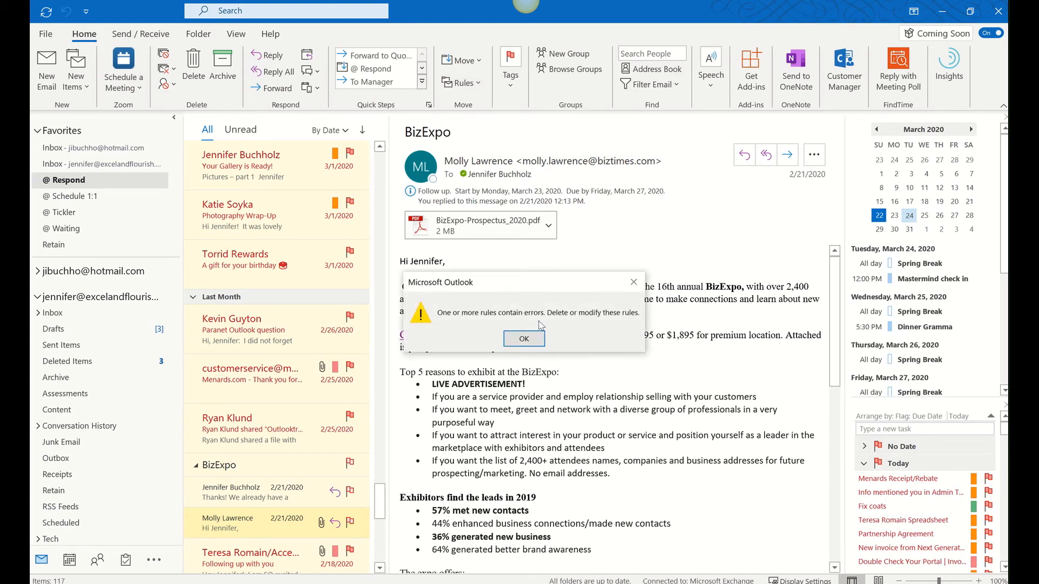
click(524, 339)
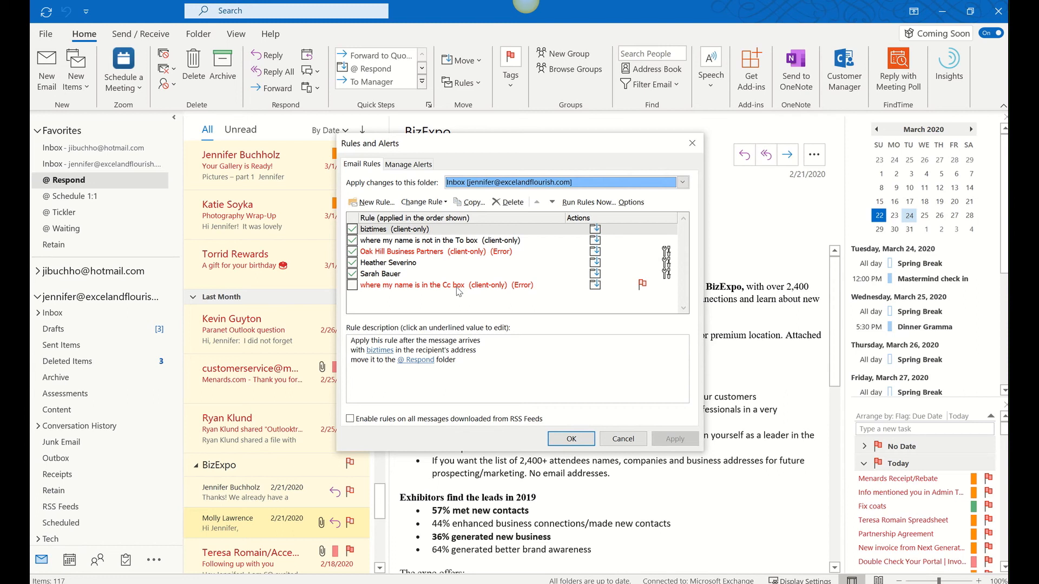
Run the biztimes rule immediately on all messages in the @ Respond folder, and close the rules manager, keeping its rules.
click(374, 231)
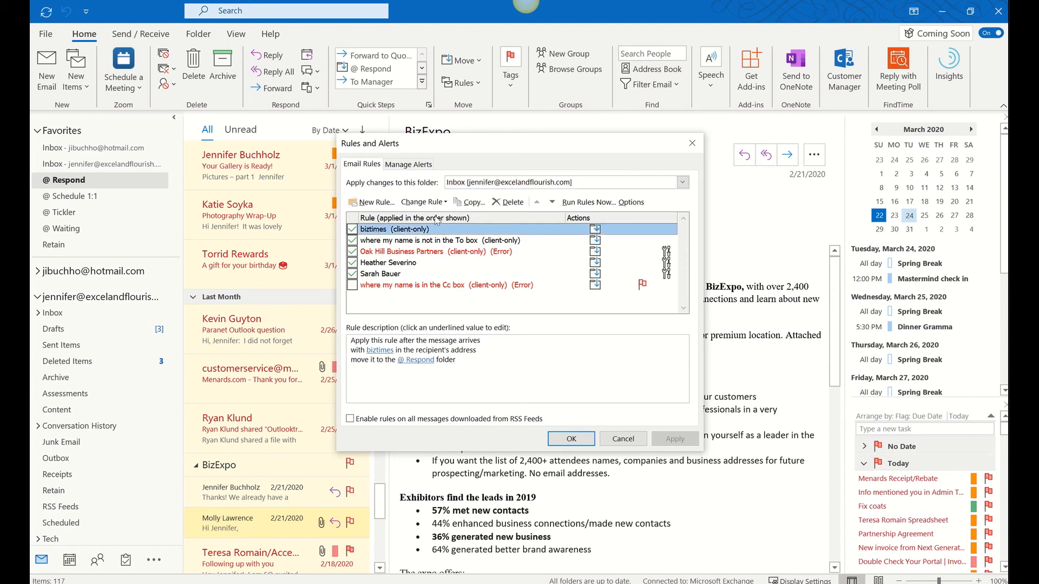
click(573, 204)
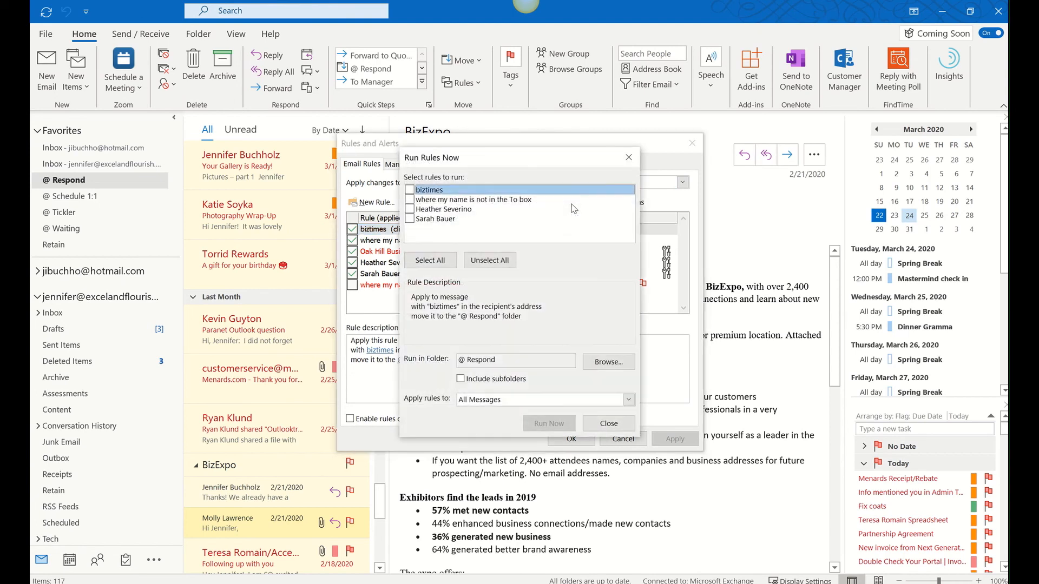
click(415, 190)
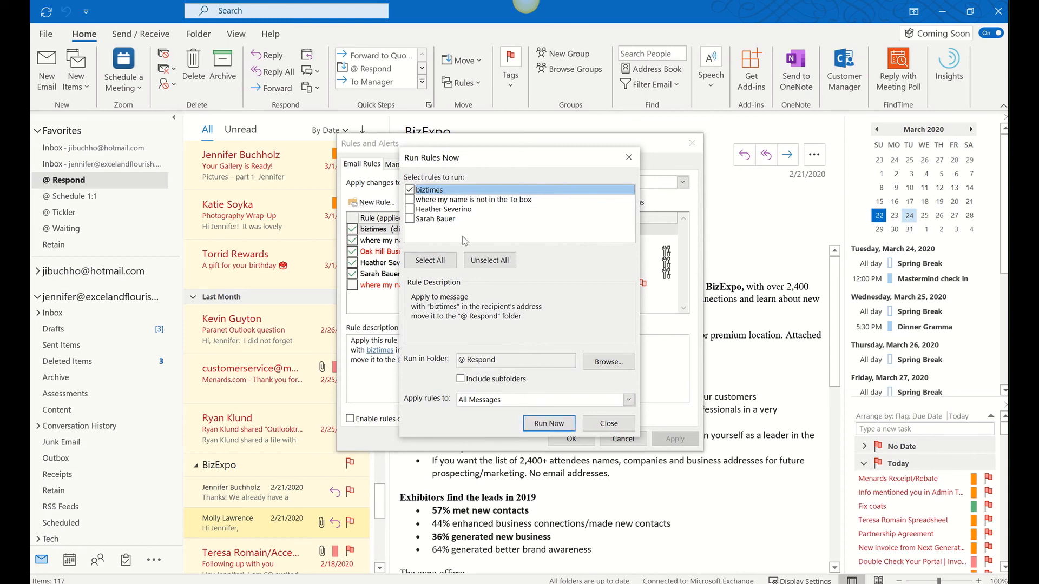
click(550, 426)
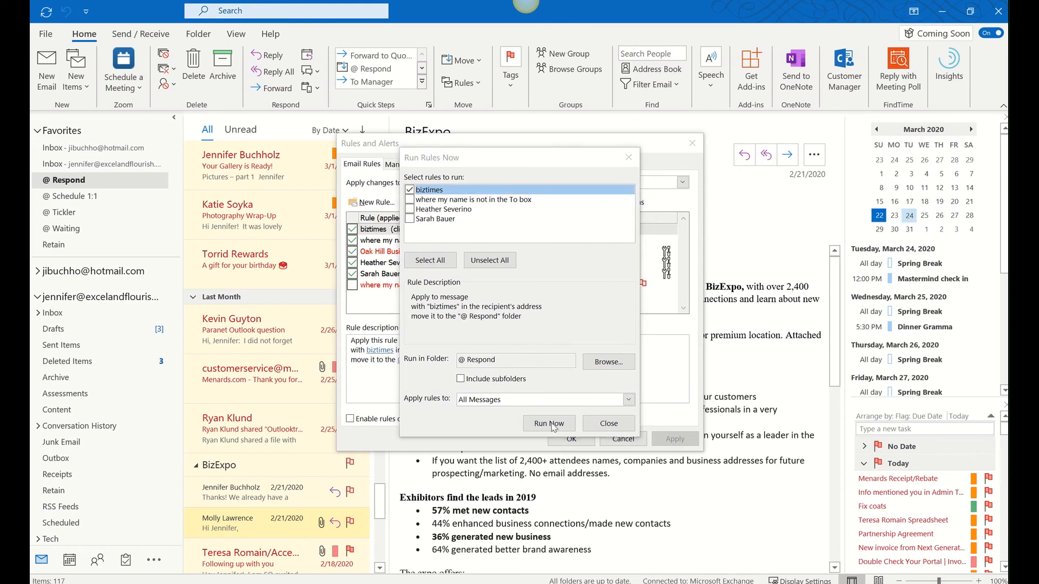
click(605, 427)
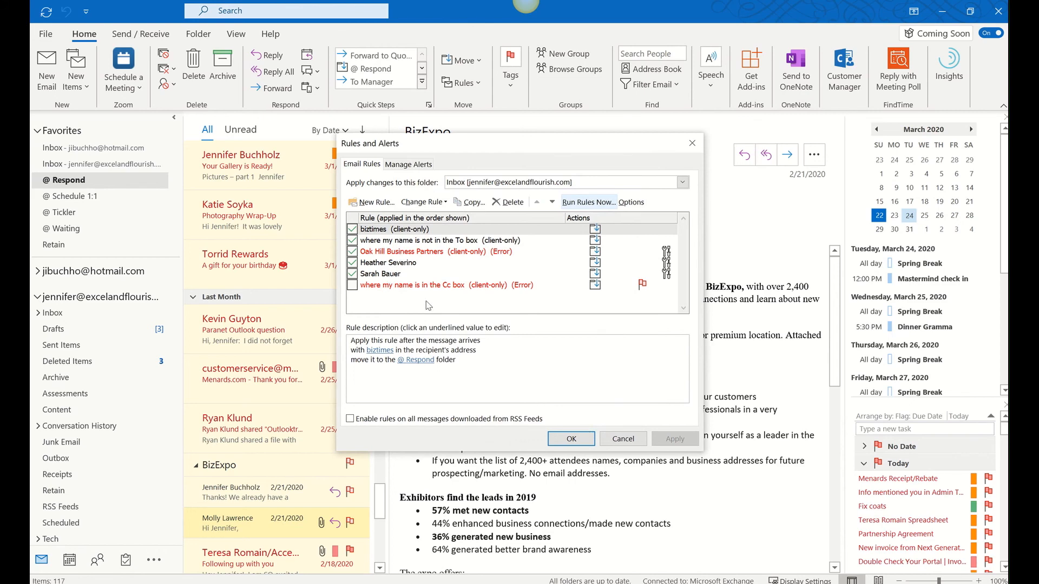
click(570, 439)
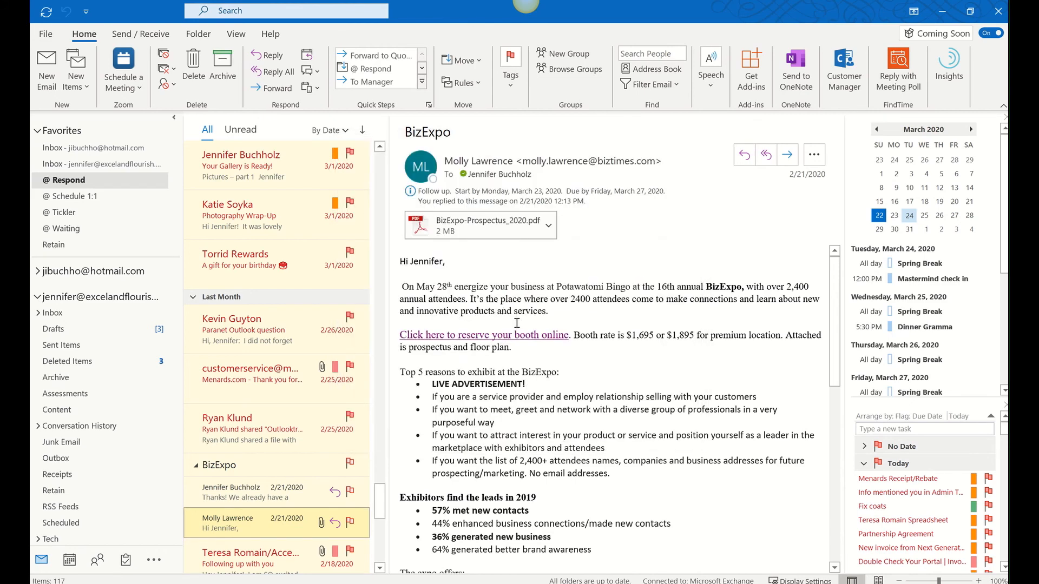